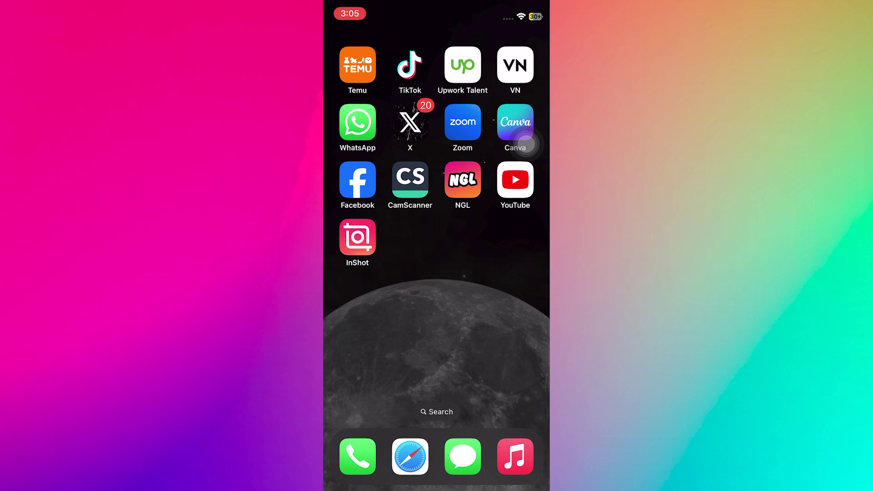
- Swipe to the App Library and launch Settings from it
left_click_drag(505, 328, 369, 327)
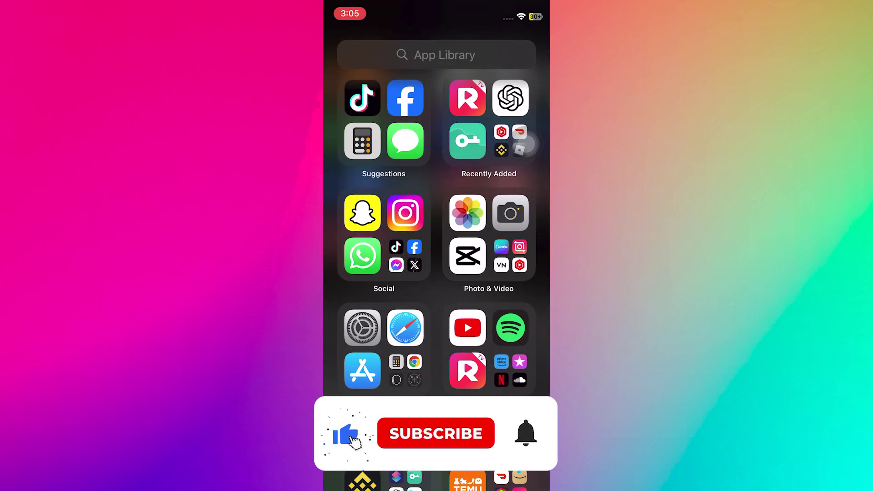
left_click(363, 328)
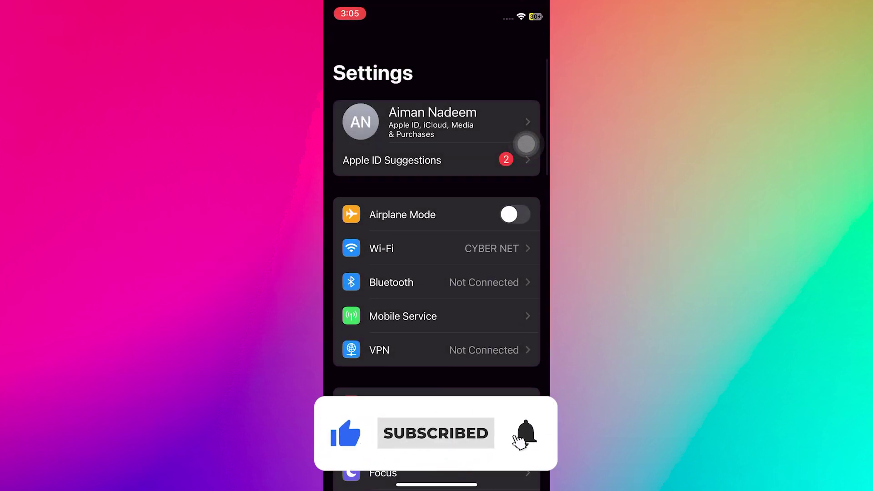
scroll(437, 273, "down", 4)
scroll(437, 274, "down", 2)
scroll(526, 144, "down", 1)
scroll(527, 144, "up", 1)
scroll(526, 144, "up", 3)
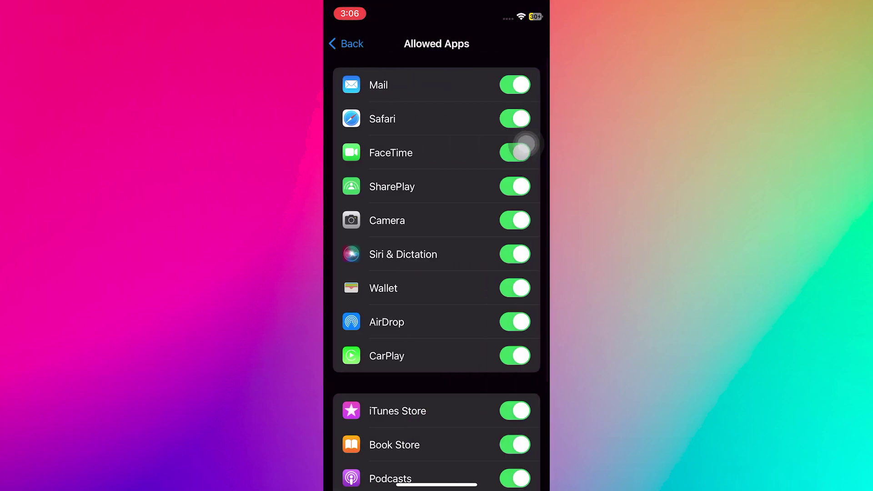
scroll(527, 144, "down", 3)
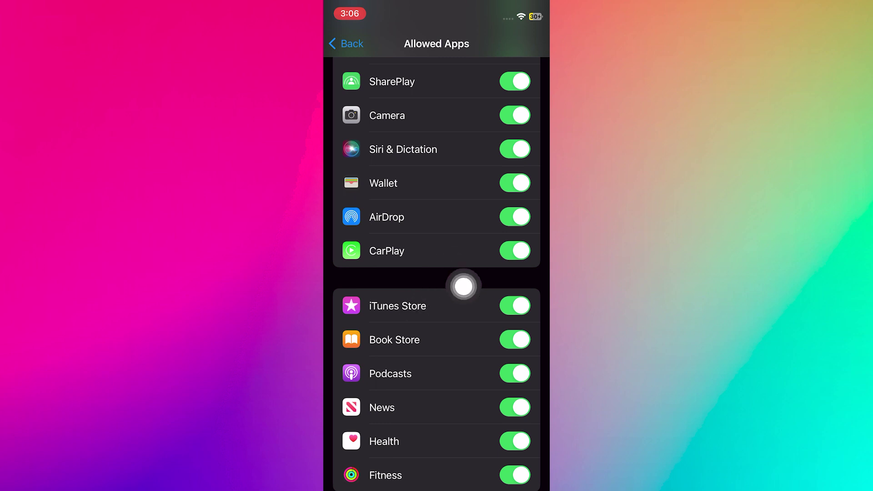
scroll(463, 287, "up", 3)
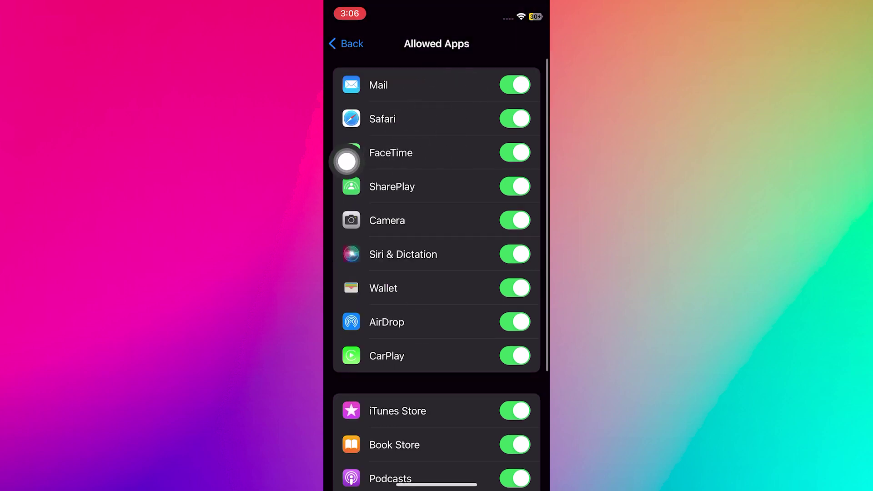
scroll(346, 161, "left", 5)
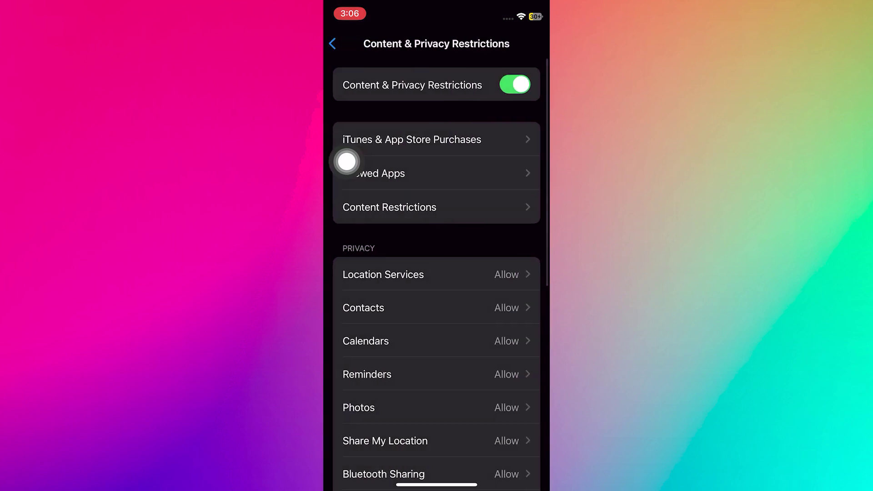
- Go to iTunes & App Store Purchases under Content & Privacy Restrictions
left_click(526, 140)
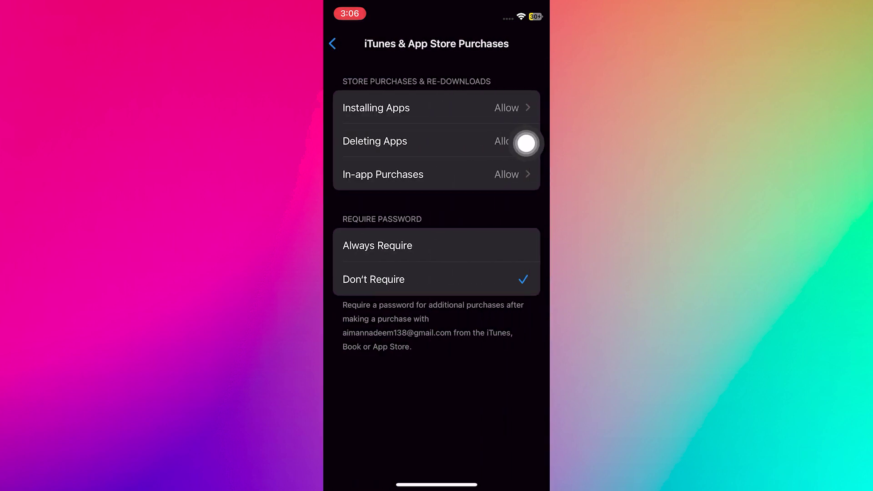
- Check that Installing Apps is set to Allow, then go to Content Restrictions
left_click(526, 108)
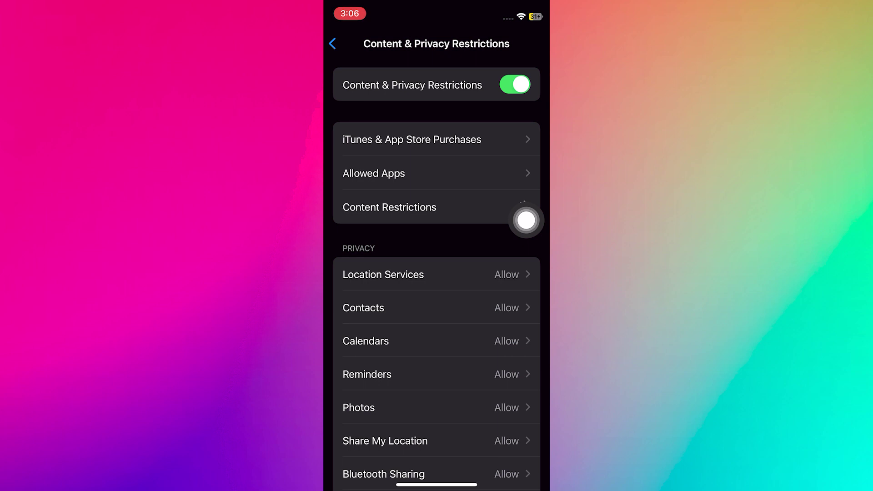
left_click(526, 219)
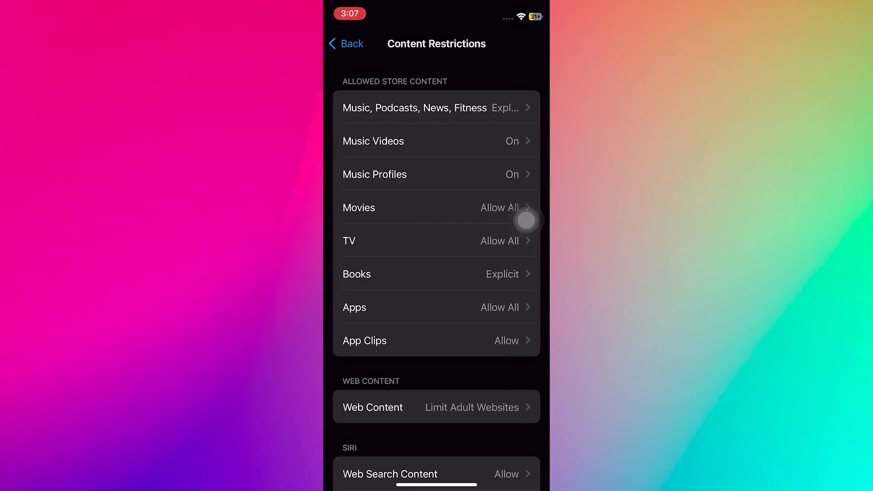
- Set the Apps age rating restriction to Allow All and leave the restriction settings
left_click(525, 308)
left_click(527, 254)
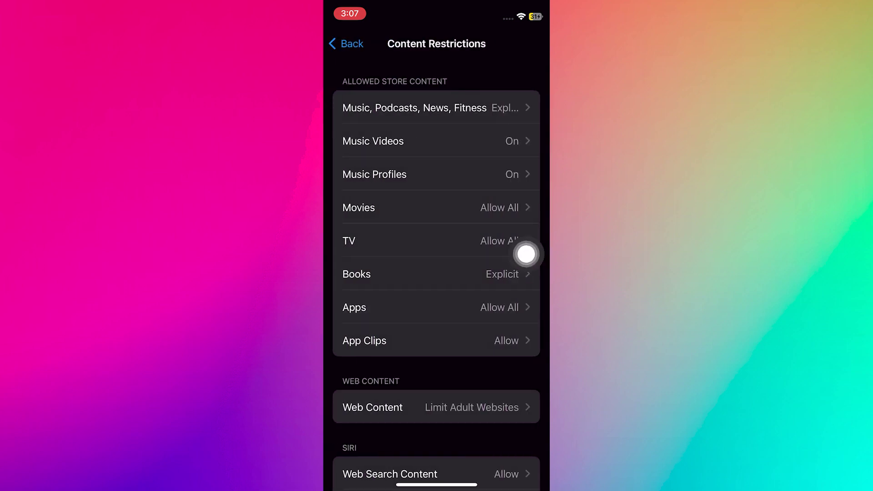
left_click(347, 43)
- Return home and start the InShot – Video Editor IPA download on ipafile.com
left_click_drag(436, 485, 437, 273)
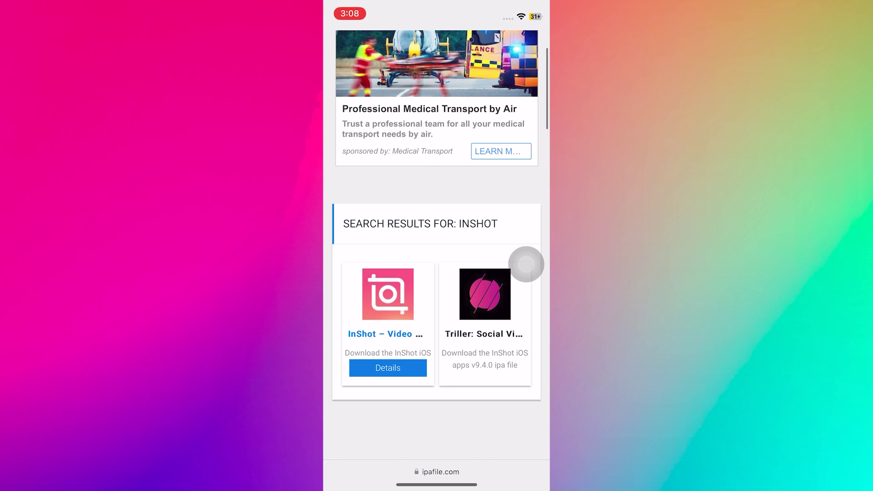
scroll(437, 259, "down", 2)
scroll(437, 260, "down", 3)
left_click(449, 359)
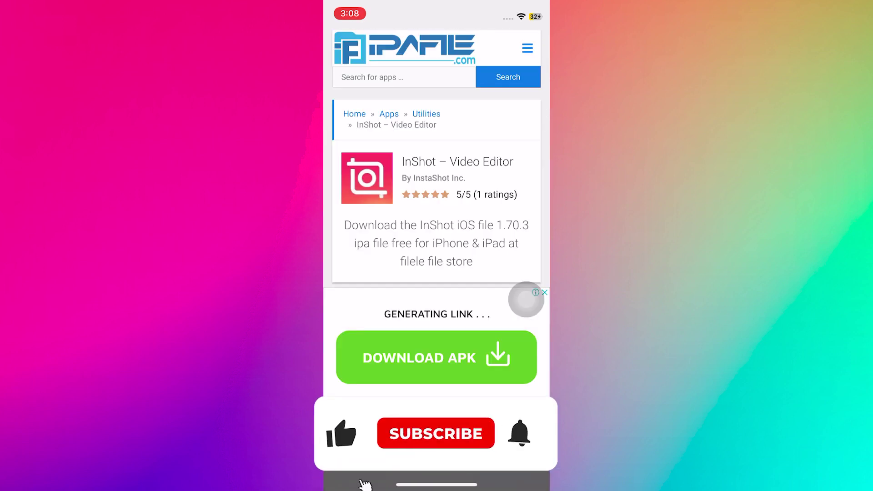